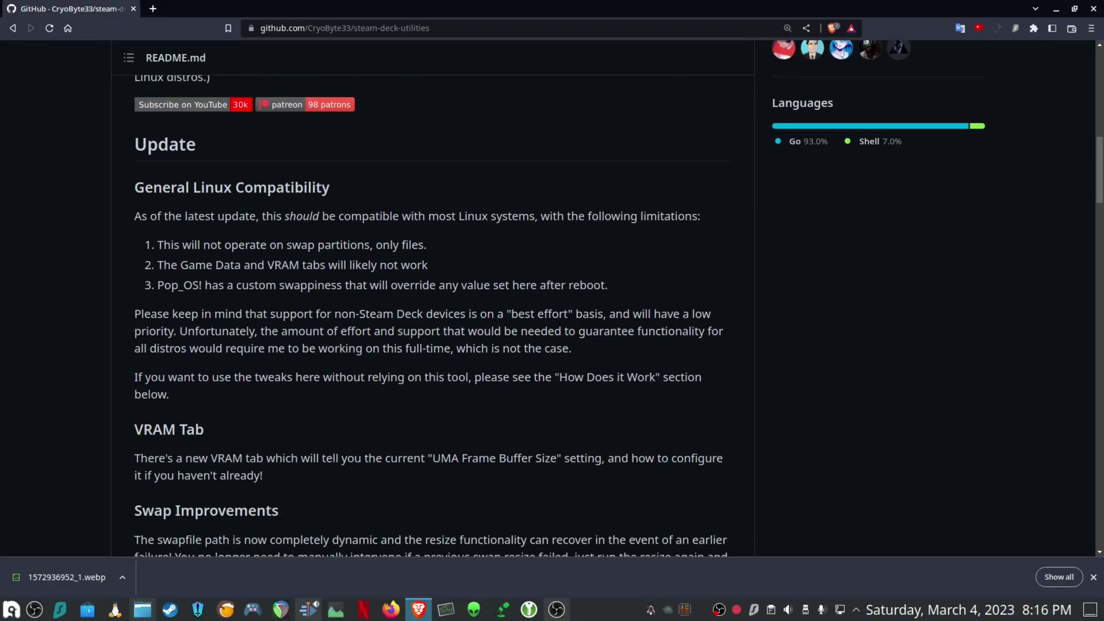
Step: Open the Install section's 'Download this link' in a new tab and highlight its curl Exec command
{"action": "scroll", "coordinate": [431, 299], "scroll_direction": "down", "scroll_amount": 2}
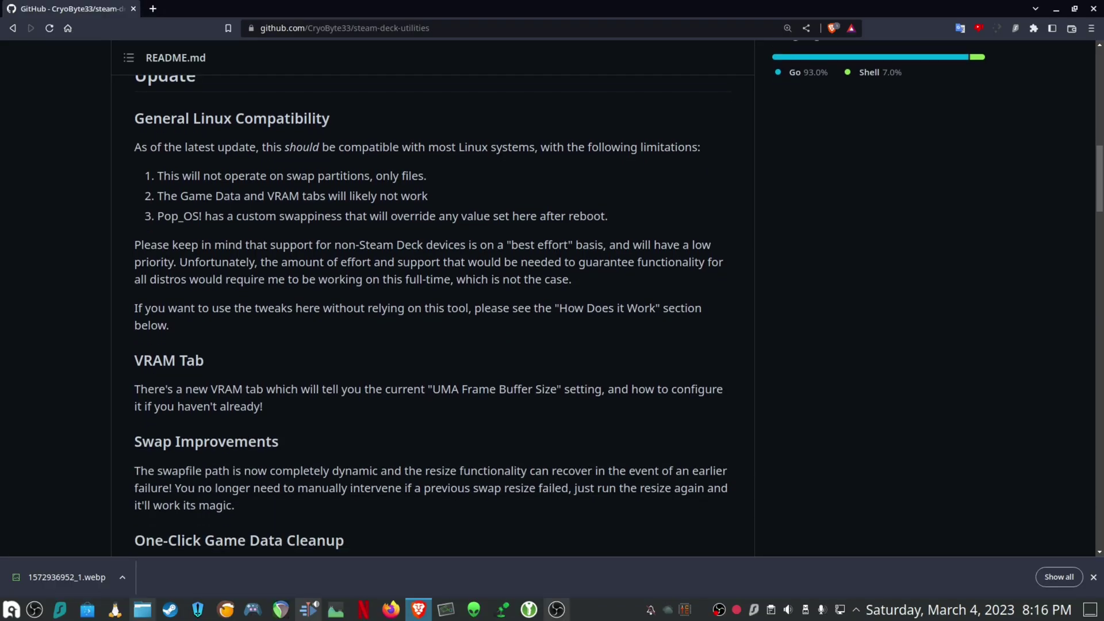
{"action": "scroll", "coordinate": [431, 299], "scroll_direction": "down", "scroll_amount": 5}
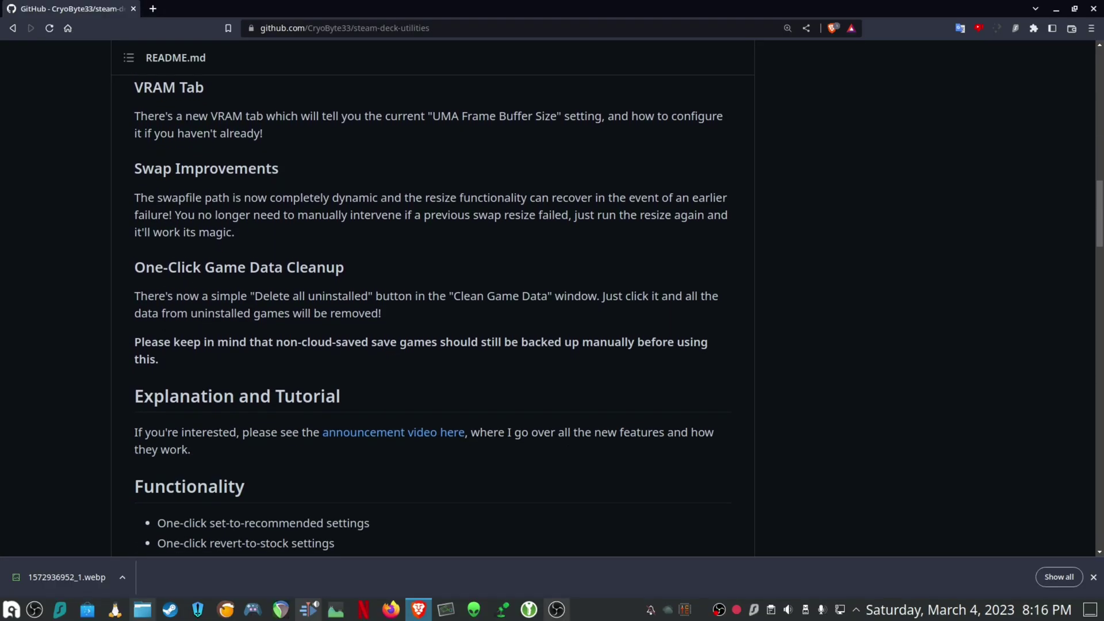
{"action": "scroll", "coordinate": [431, 299], "scroll_direction": "down", "scroll_amount": 5}
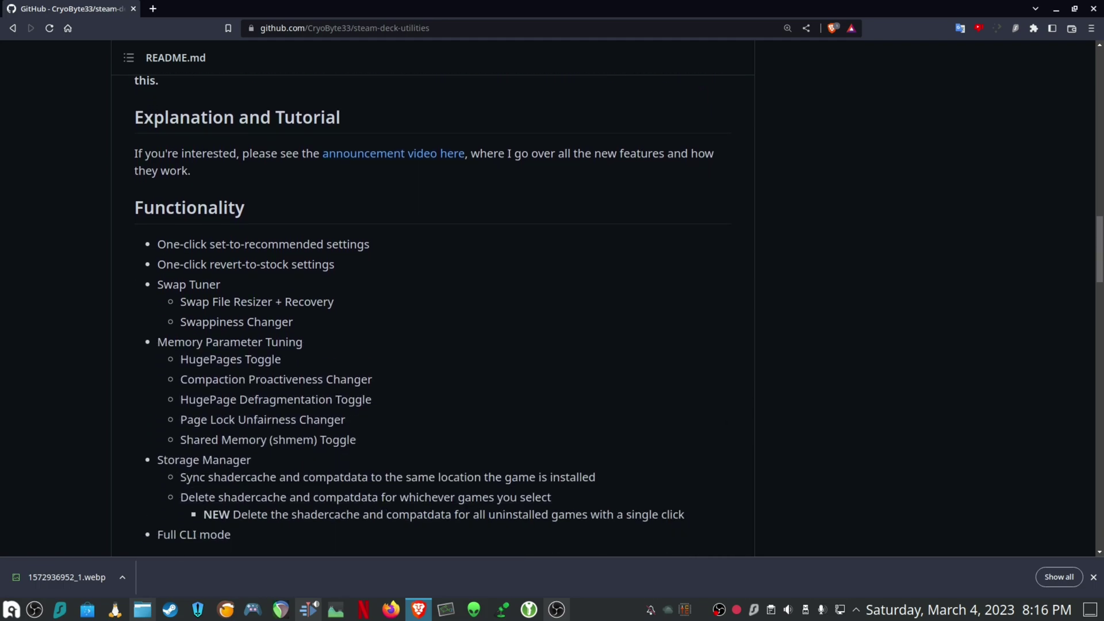
{"action": "scroll", "coordinate": [431, 299], "scroll_direction": "down", "scroll_amount": 4}
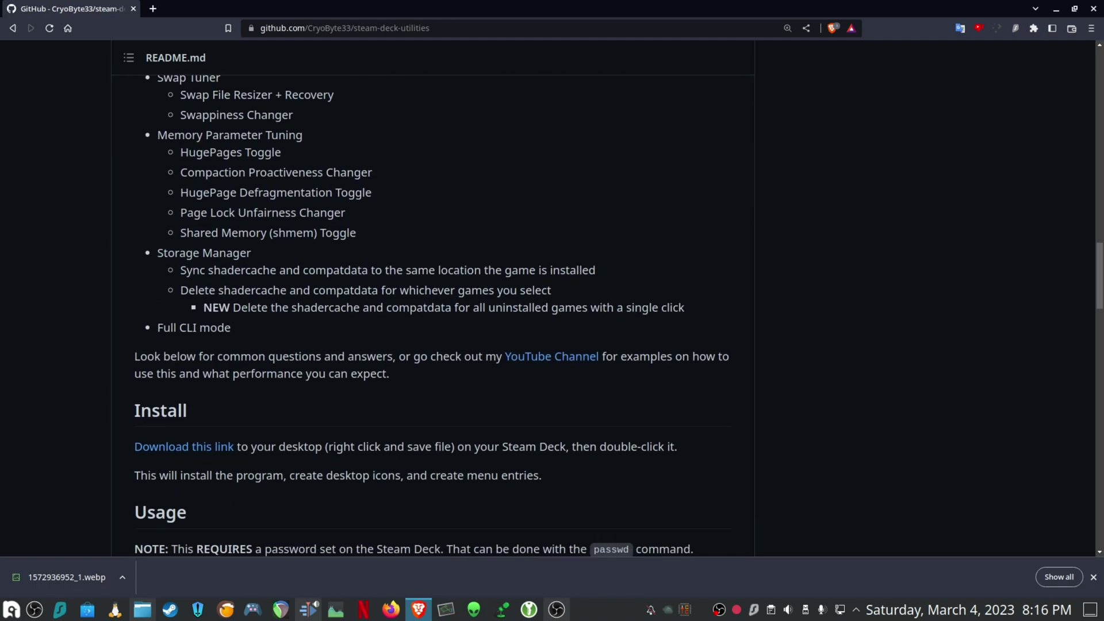
{"action": "scroll", "coordinate": [431, 299], "scroll_direction": "down", "scroll_amount": 4}
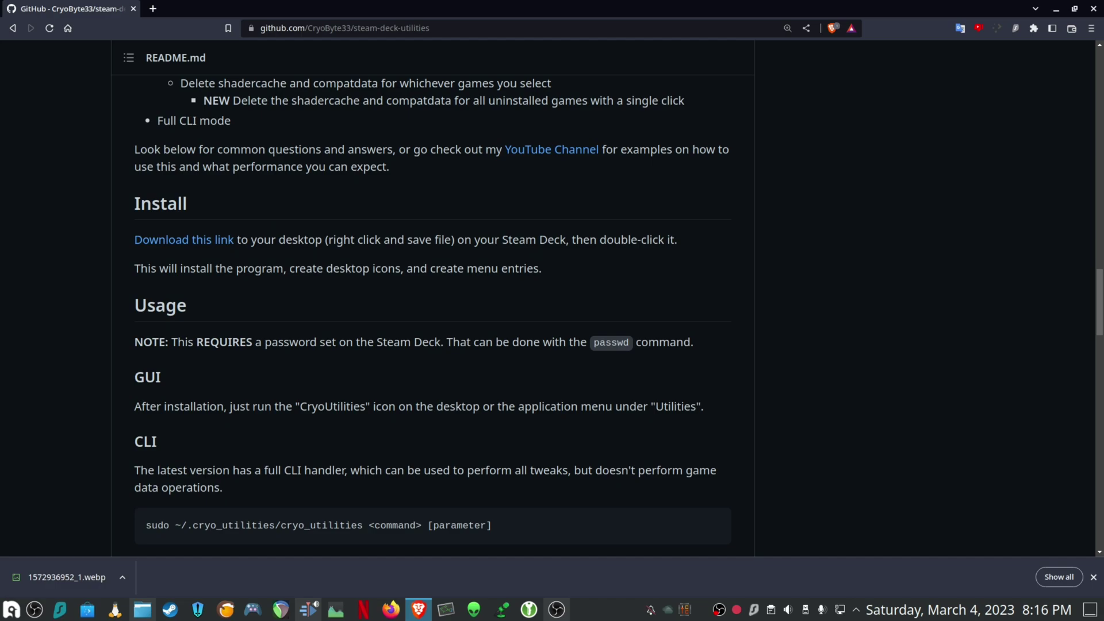
{"action": "scroll", "coordinate": [431, 299], "scroll_direction": "down", "scroll_amount": 1}
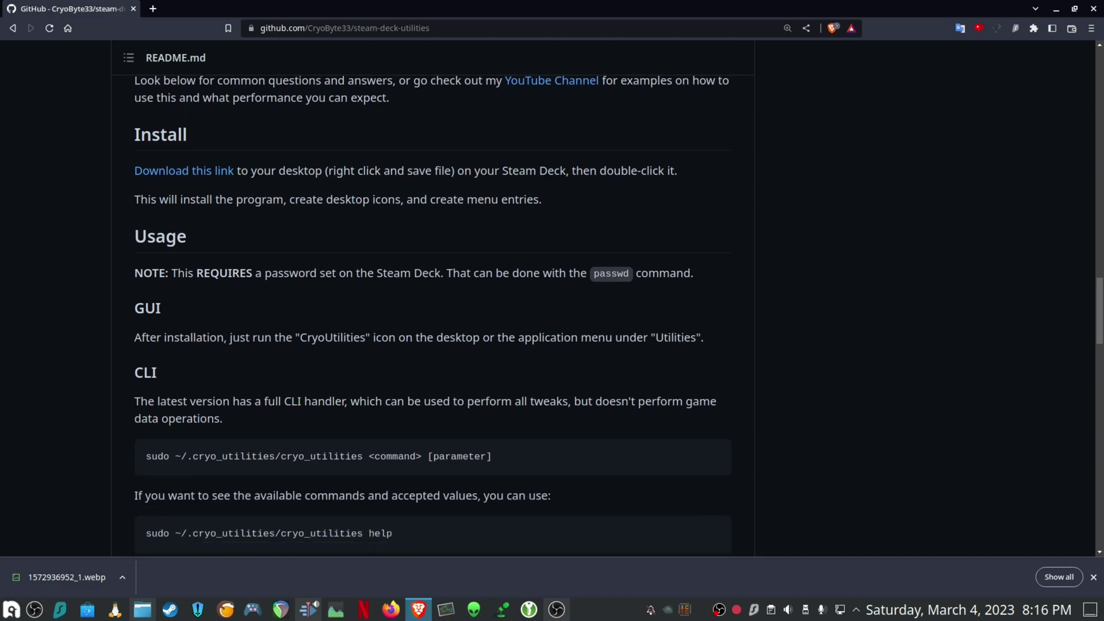
{"action": "right_click", "coordinate": [179, 171]}
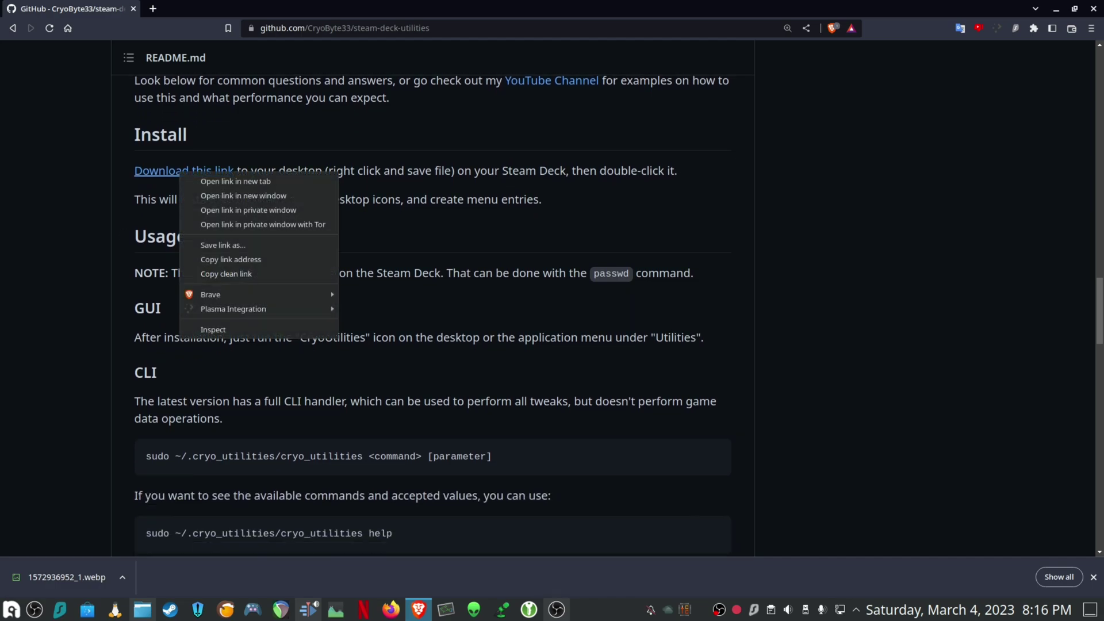
{"action": "left_click", "coordinate": [207, 179]}
{"action": "key", "text": "ctrl+Tab"}
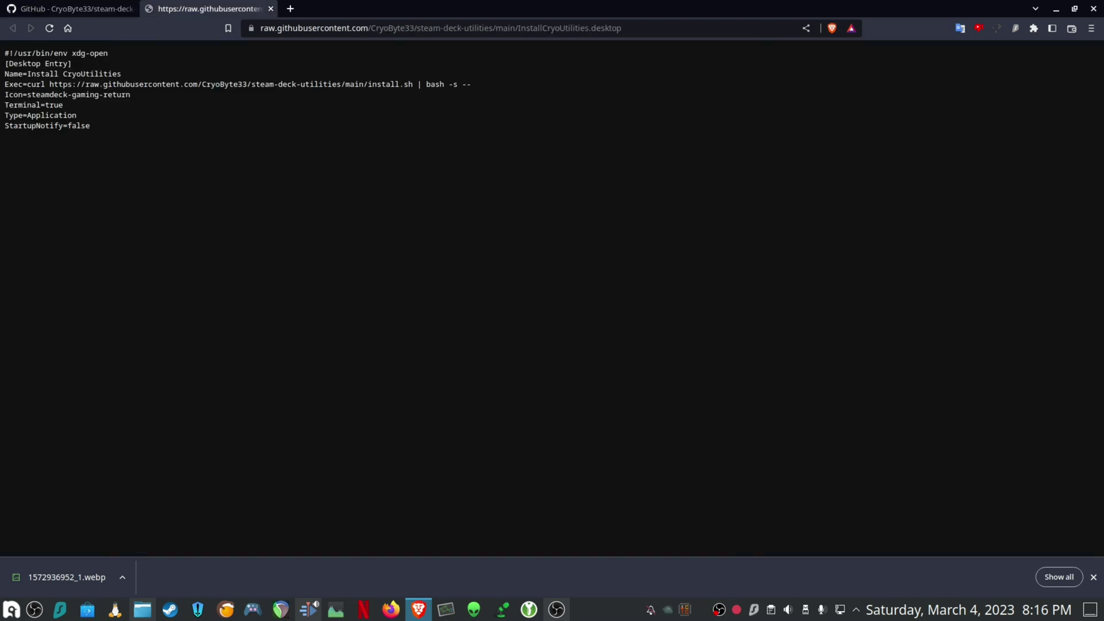
{"action": "left_click_drag", "start_coordinate": [27, 84], "coordinate": [471, 84]}
{"action": "key", "text": "ctrl+c"}
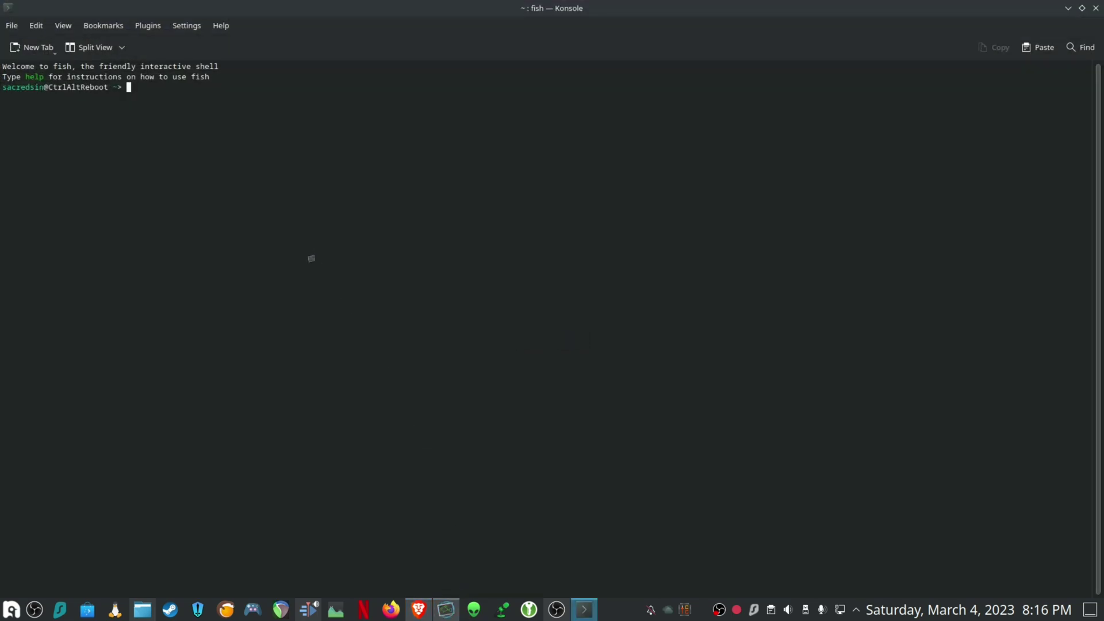
Step: Enlarge the Konsole text, paste and run the curl install command, then dismiss the completion message
{"action": "key", "text": "ctrl+plus"}
{"action": "key", "text": "ctrl+plus"}
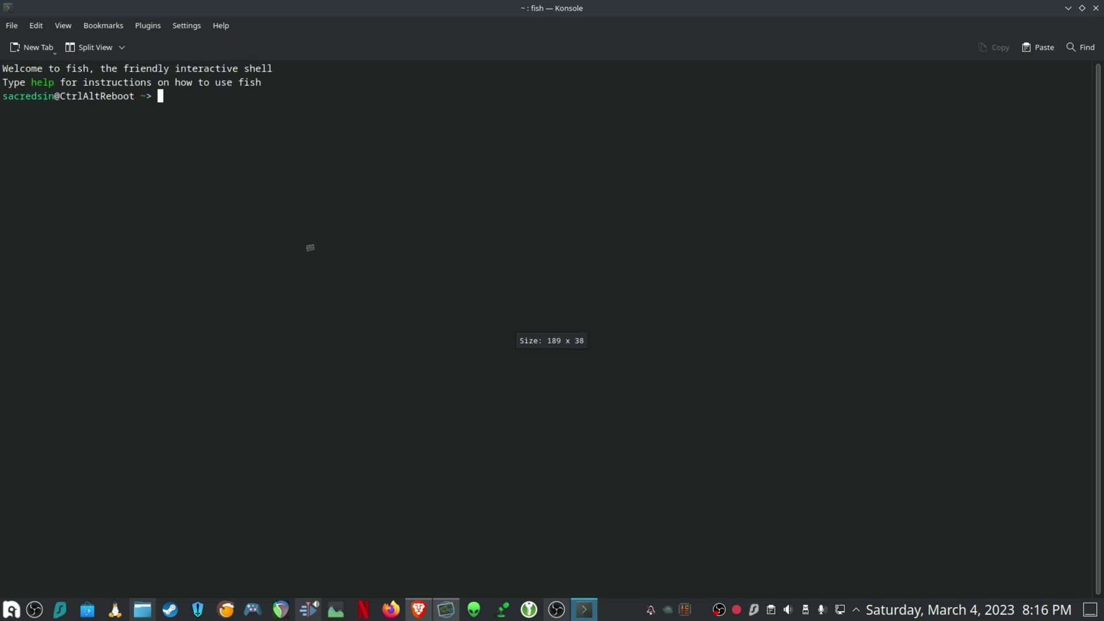
{"action": "key", "text": "ctrl+shift+v"}
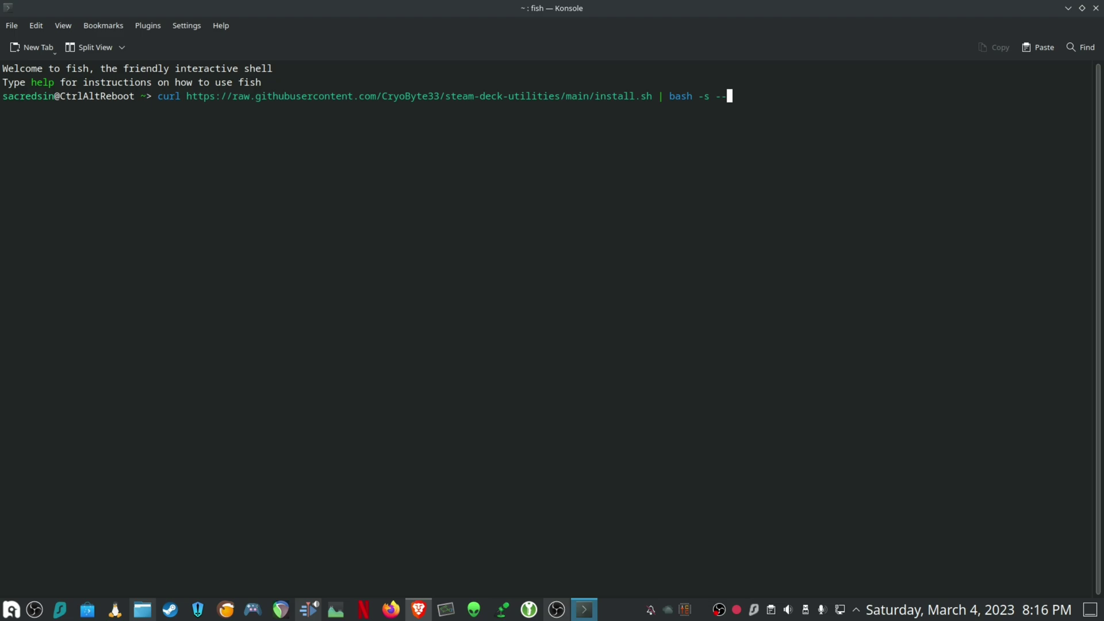
{"action": "key", "text": "Return"}
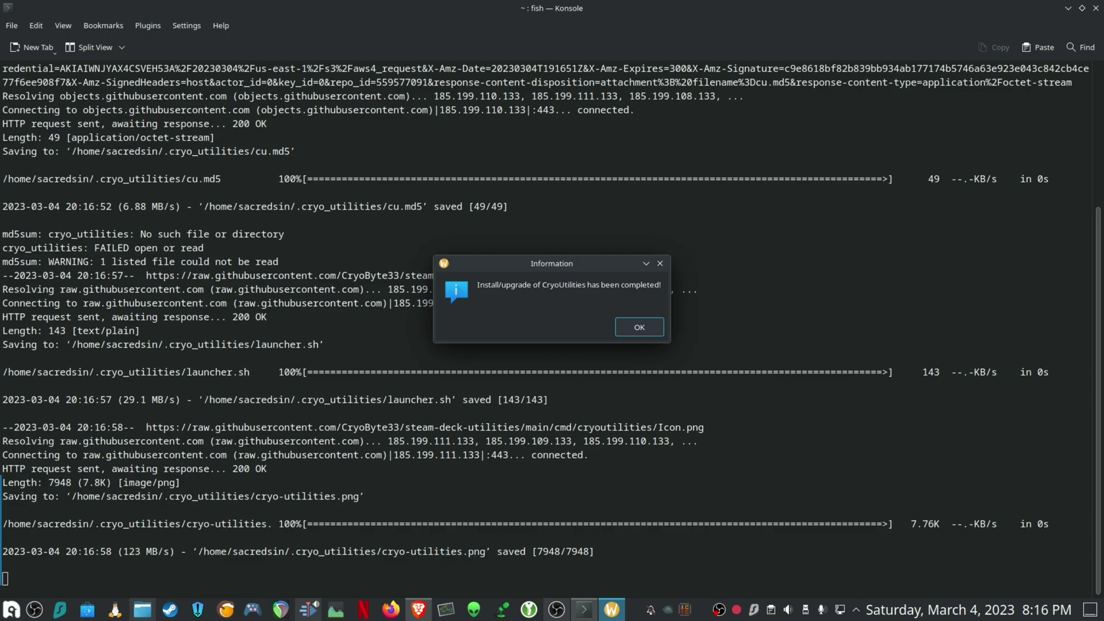
{"action": "key", "text": "Return"}
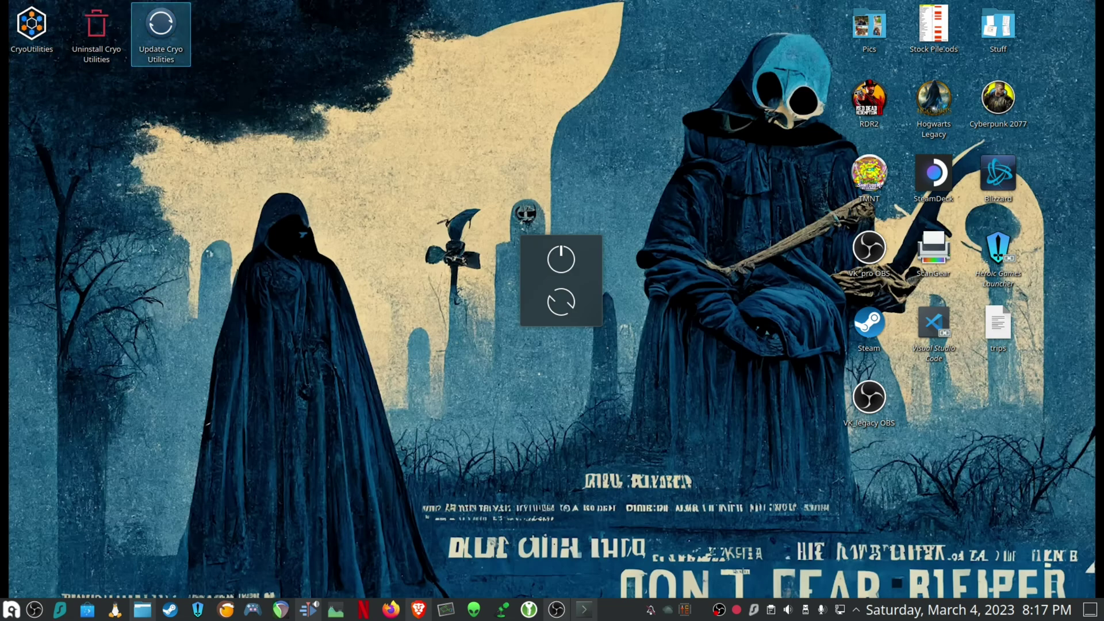
Step: Open Dolphin on the Home folder to find the new .cryo_utilities folder
{"action": "left_click", "coordinate": [160, 32]}
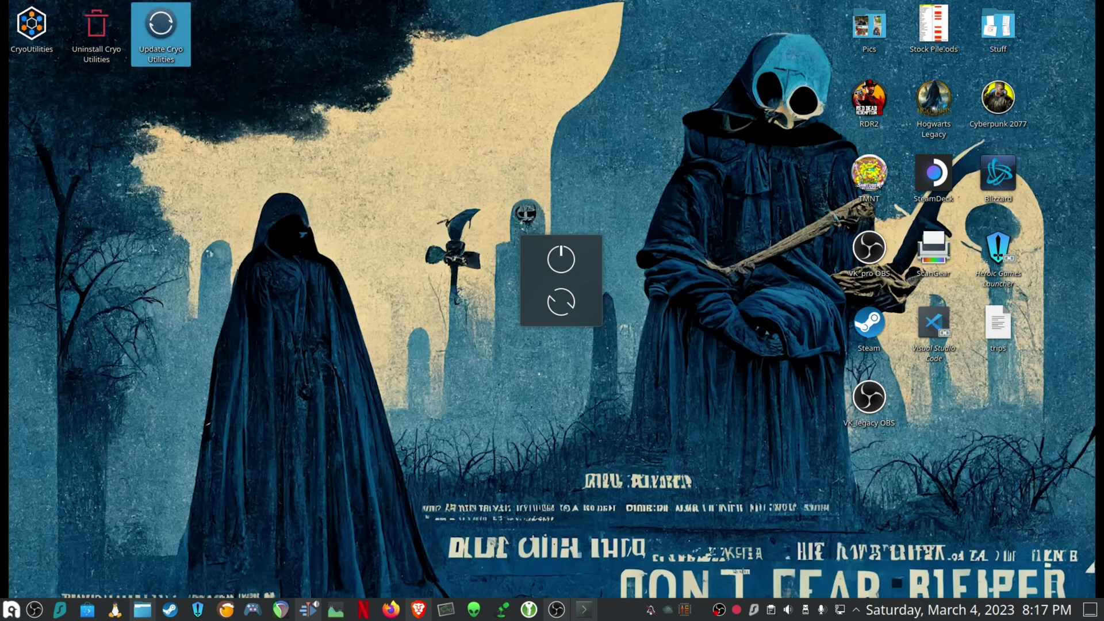
{"action": "key", "text": "Return"}
{"action": "left_click", "coordinate": [32, 26]}
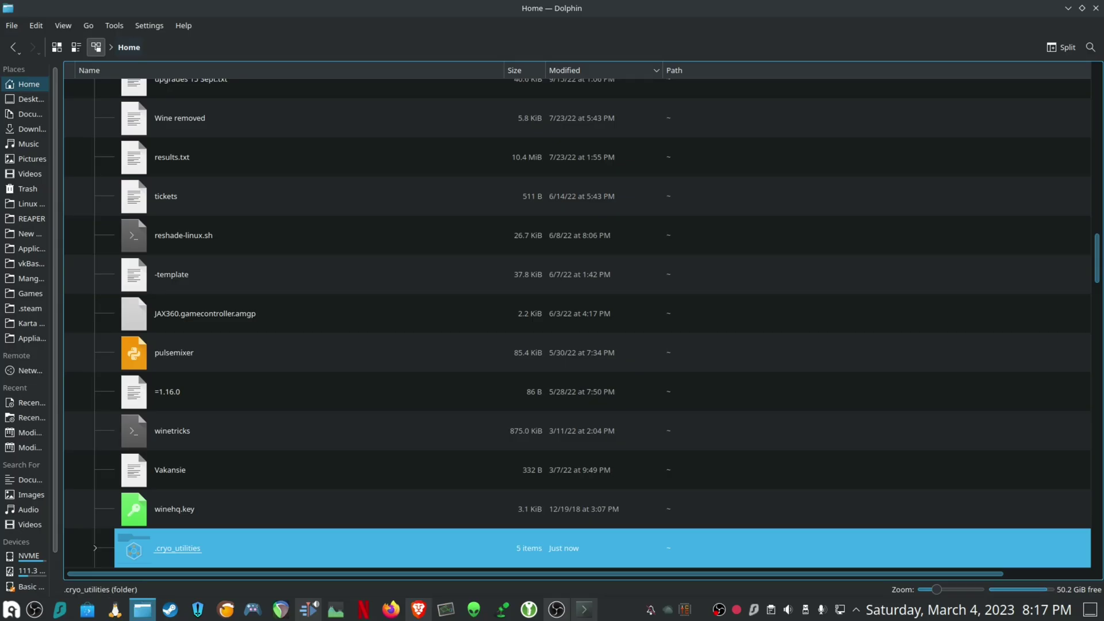
Step: Open .cryo_utilities/launcher.sh in KWrite from the Dolphin context menu
{"action": "scroll", "coordinate": [575, 322], "scroll_direction": "down", "scroll_amount": 5}
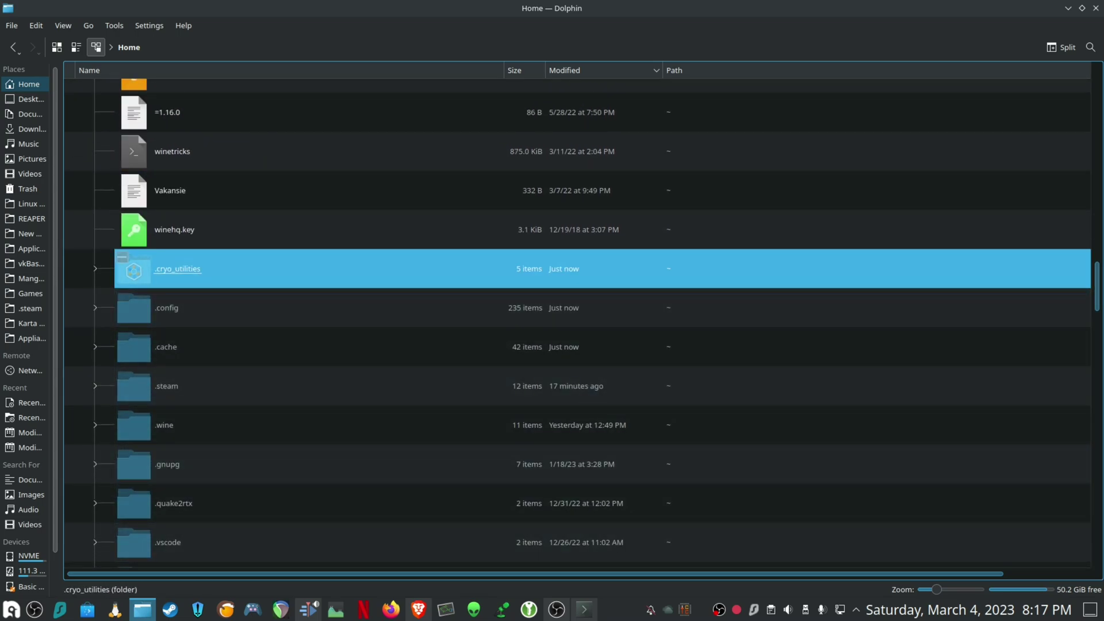
{"action": "left_click", "coordinate": [177, 268]}
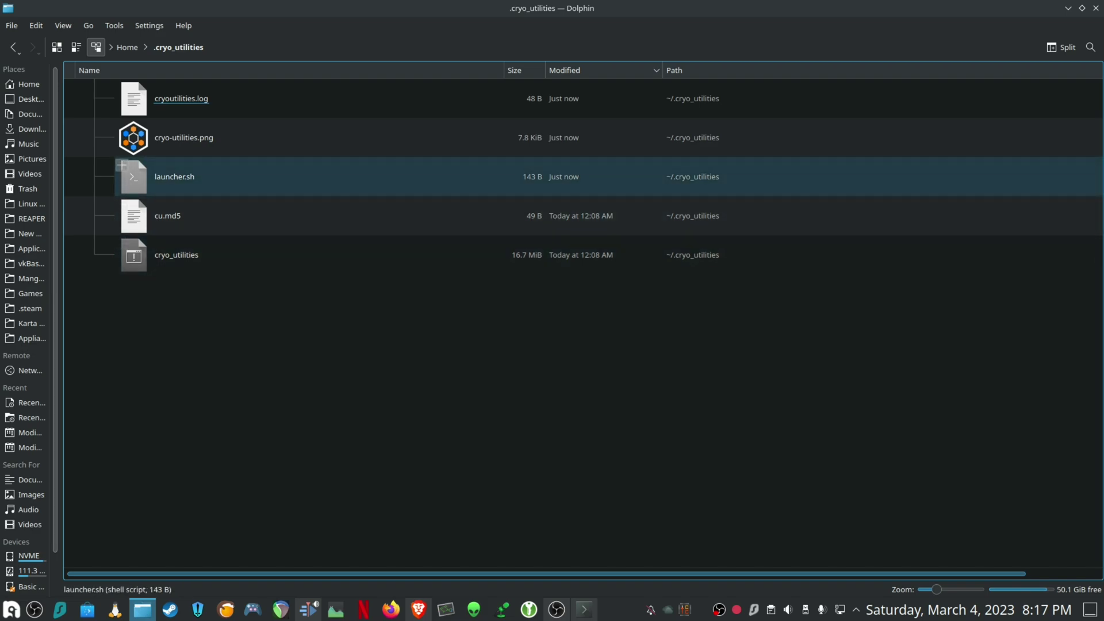
{"action": "right_click", "coordinate": [176, 178]}
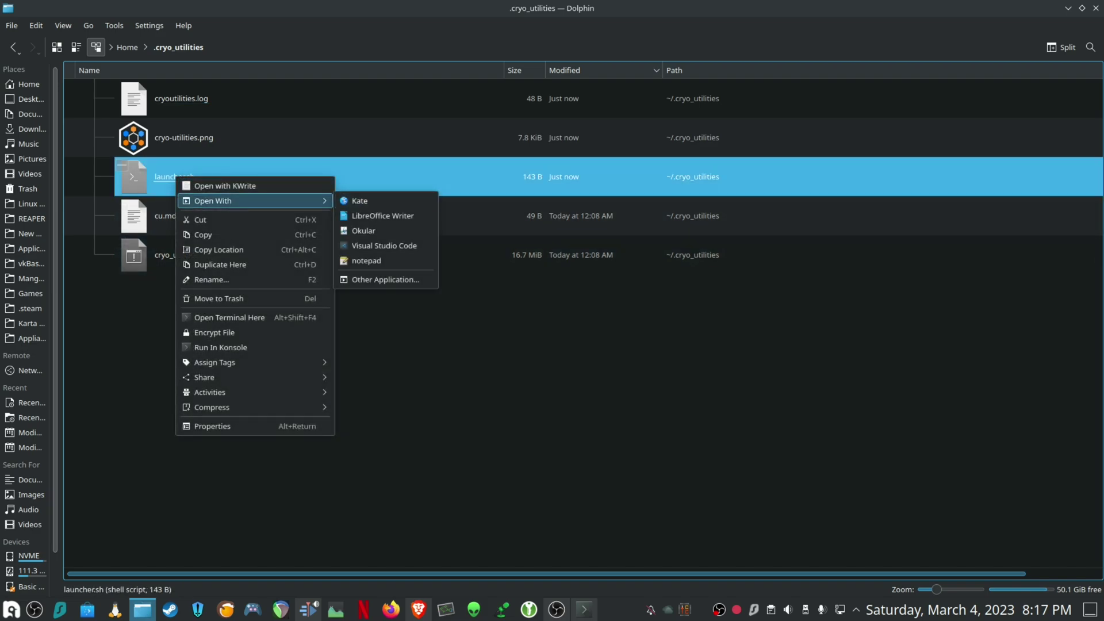
{"action": "left_click", "coordinate": [230, 186]}
Step: Change FYNE_SCALE from 0.25 to 1.25, save, and close KWrite and Dolphin
{"action": "left_click", "coordinate": [339, 229]}
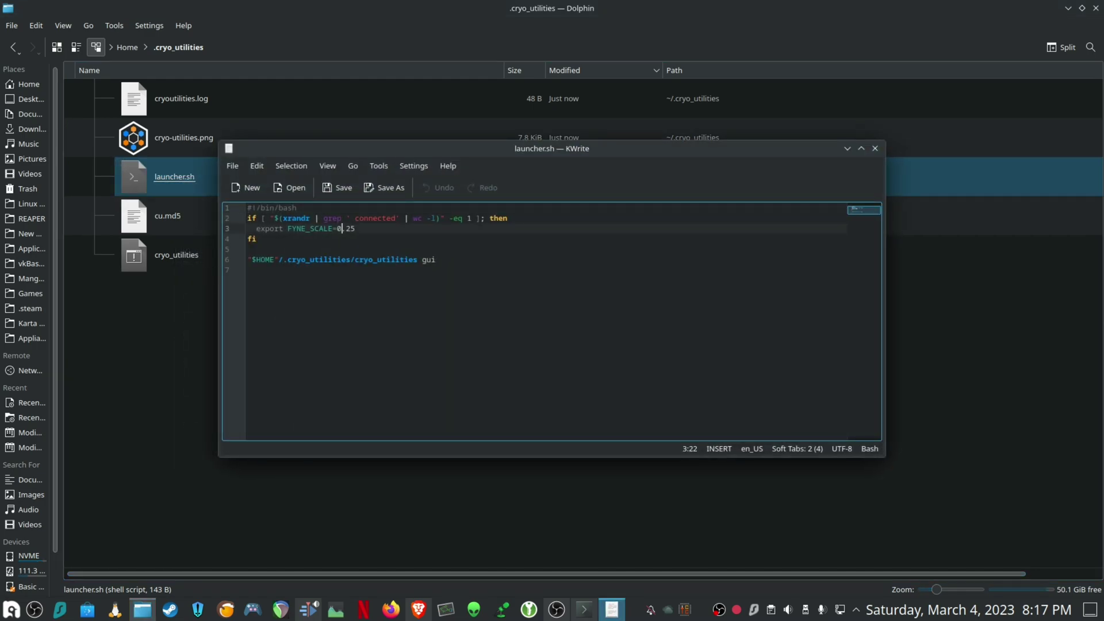
{"action": "left_click", "coordinate": [338, 228]}
{"action": "type", "text": "1"}
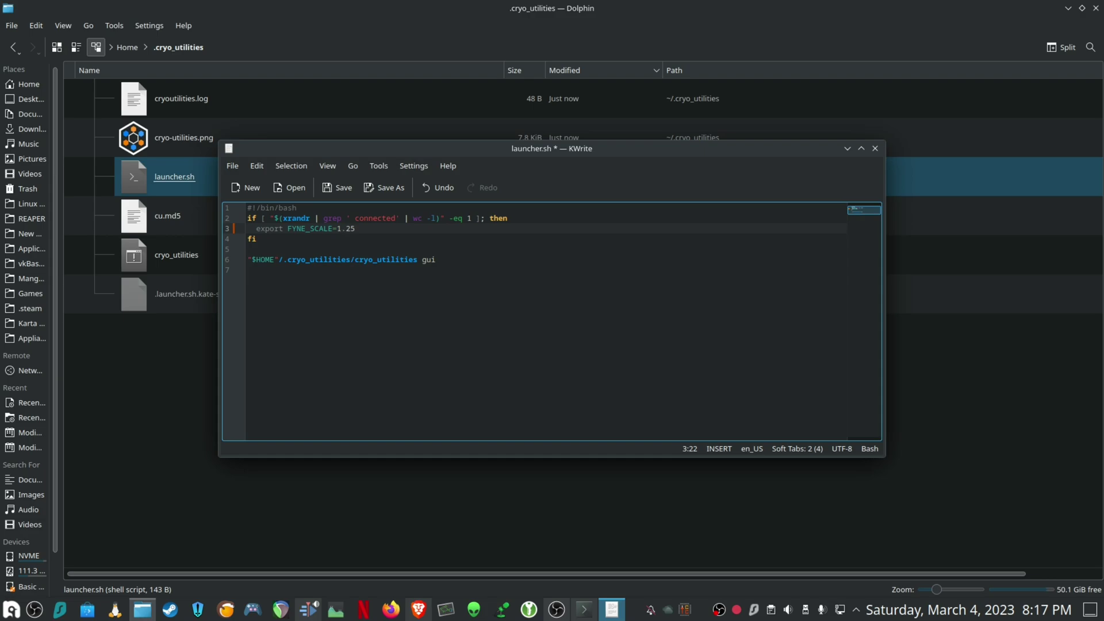
{"action": "key", "text": "ctrl+s"}
{"action": "key", "text": "ctrl+q"}
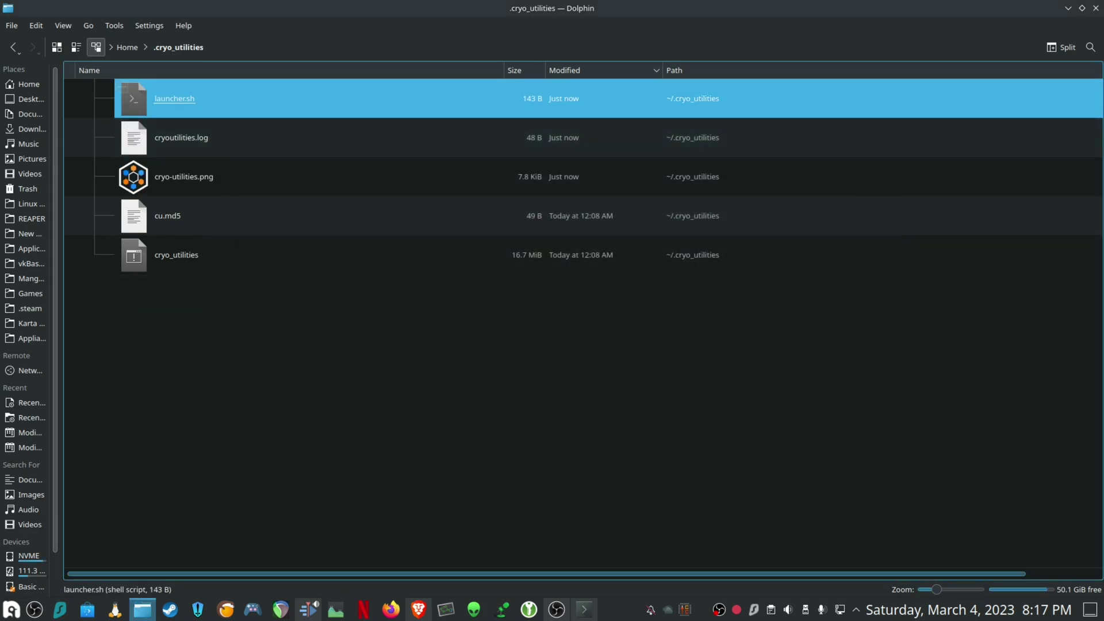
{"action": "key", "text": "ctrl+q"}
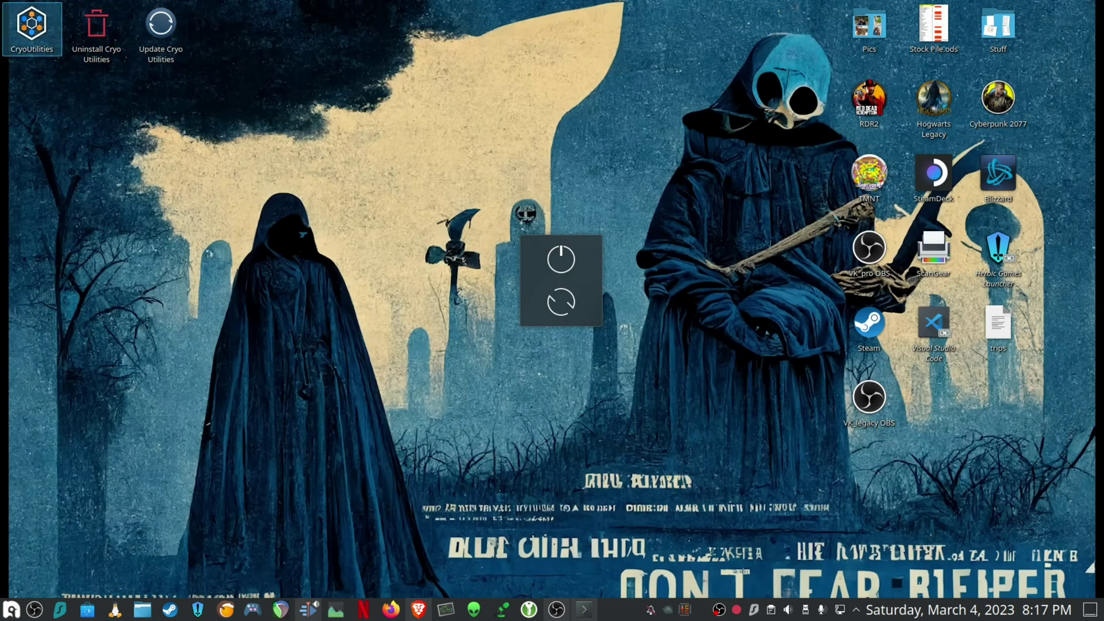
Step: Launch CryoUtilities from the desktop, accept the disclaimer, and submit the sudo password
{"action": "double_click", "coordinate": [32, 25]}
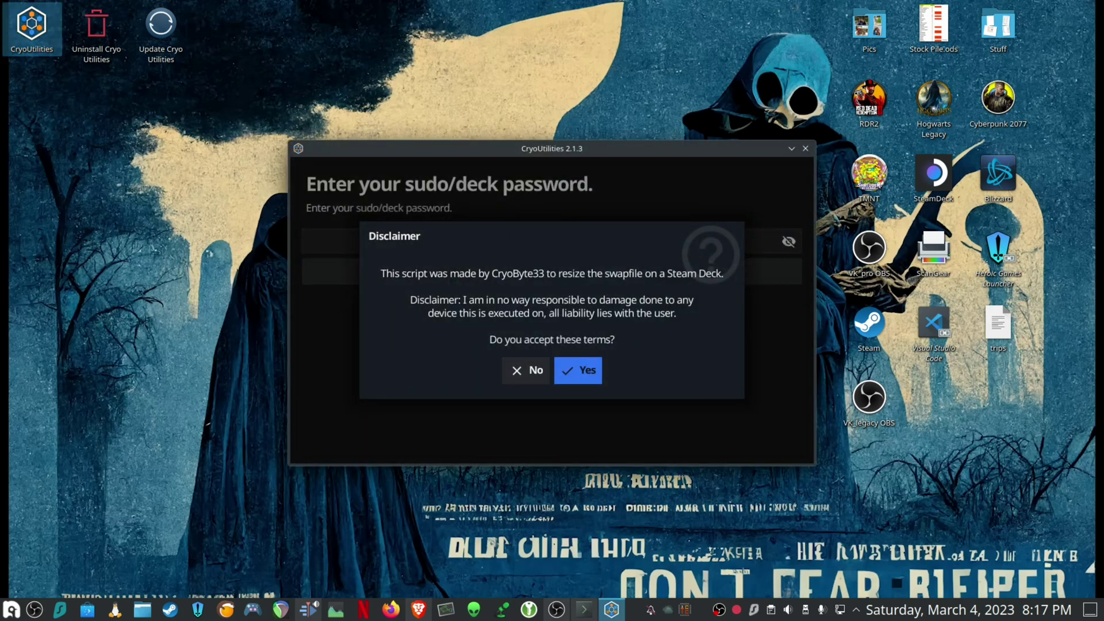
{"action": "key", "text": "Return"}
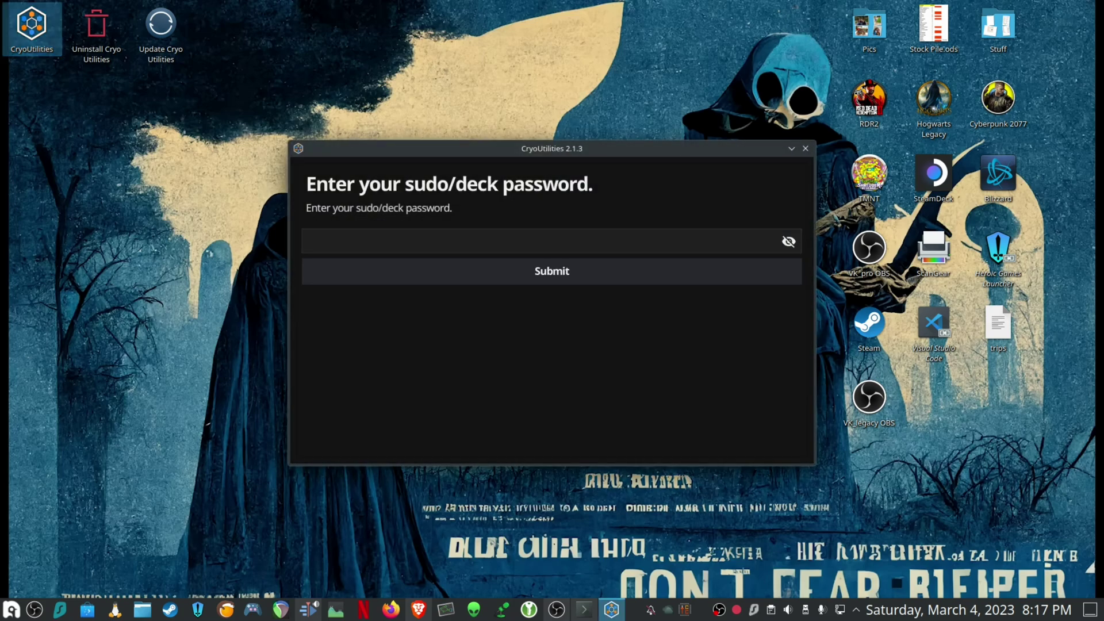
{"action": "type", "text": "•"}
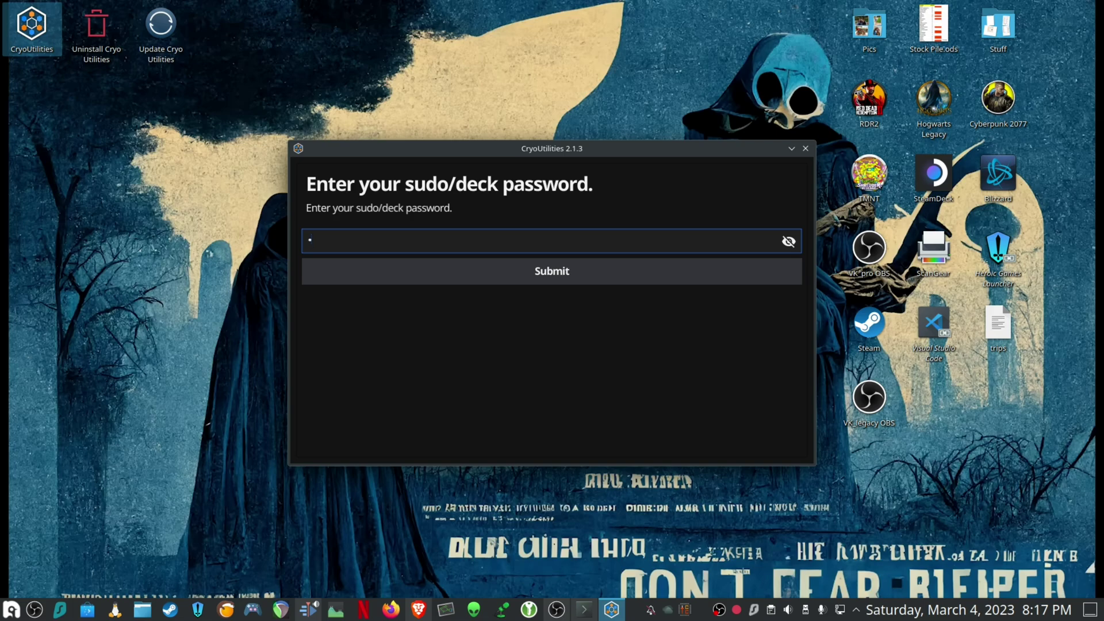
{"action": "key", "text": "Return"}
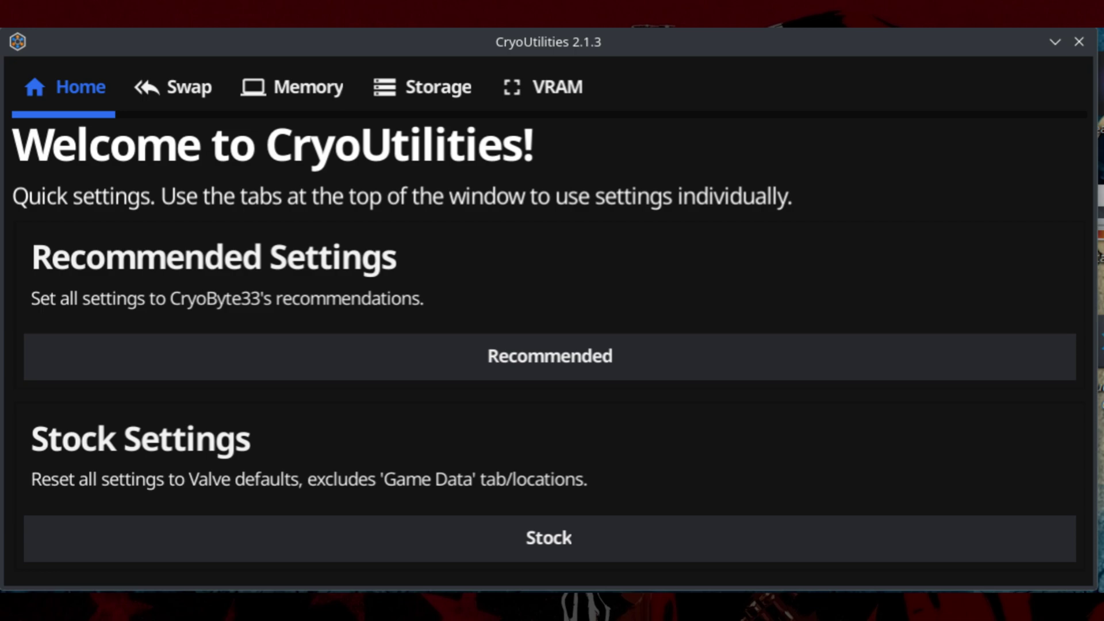
Step: Check the Swap tab's status, then scroll through the Memory tab's tweak settings
{"action": "left_click", "coordinate": [172, 87]}
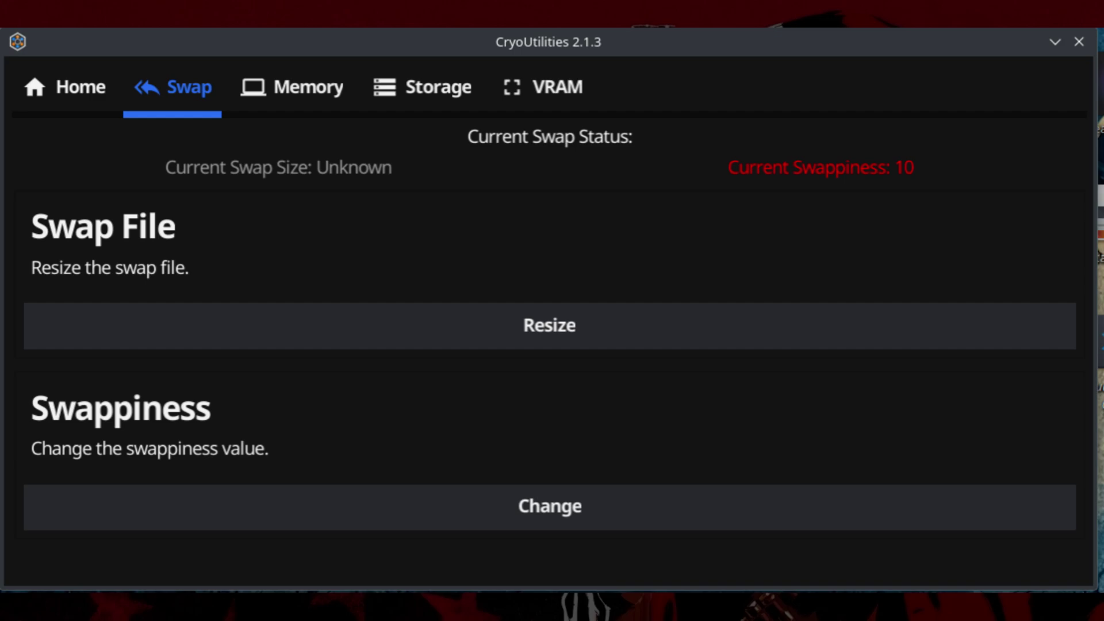
{"action": "left_click", "coordinate": [292, 86]}
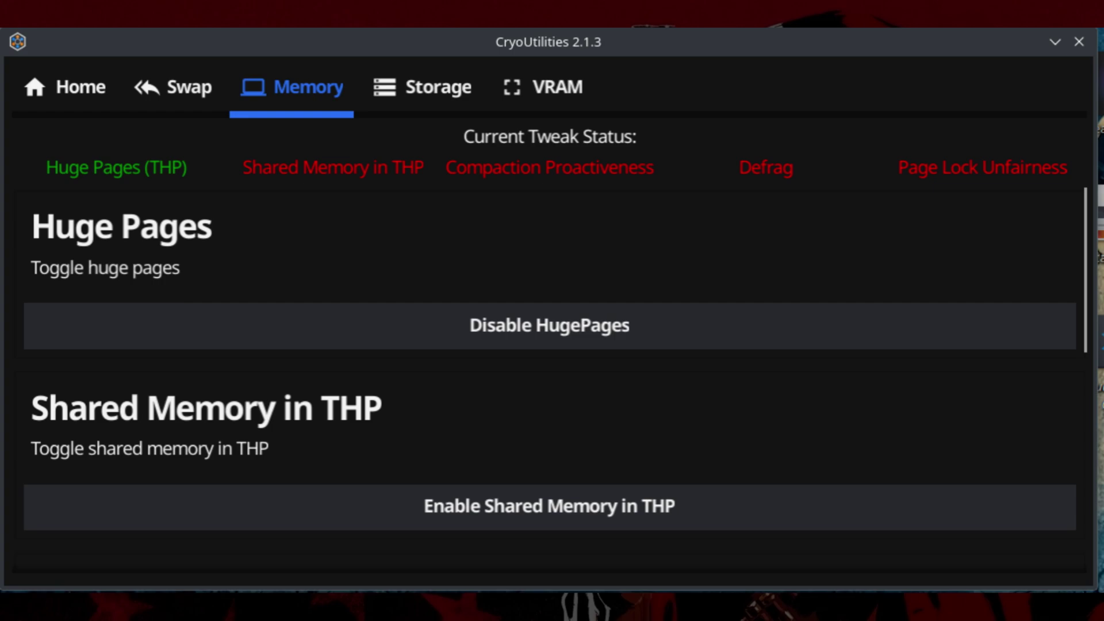
{"action": "scroll", "coordinate": [550, 380], "scroll_direction": "down", "scroll_amount": 5}
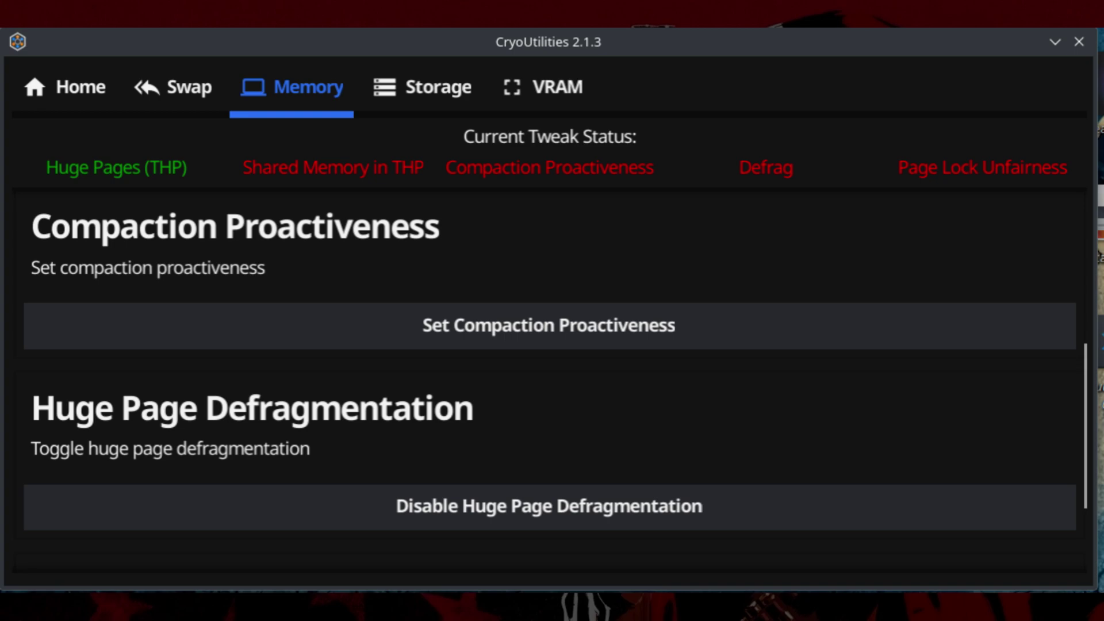
{"action": "scroll", "coordinate": [549, 379], "scroll_direction": "down", "scroll_amount": 3}
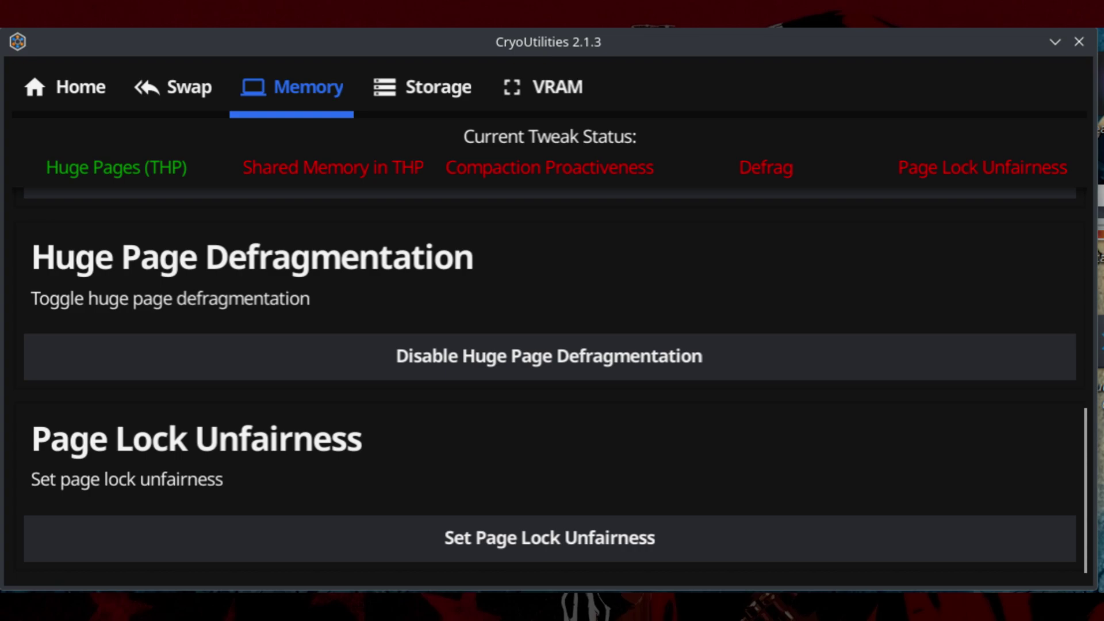